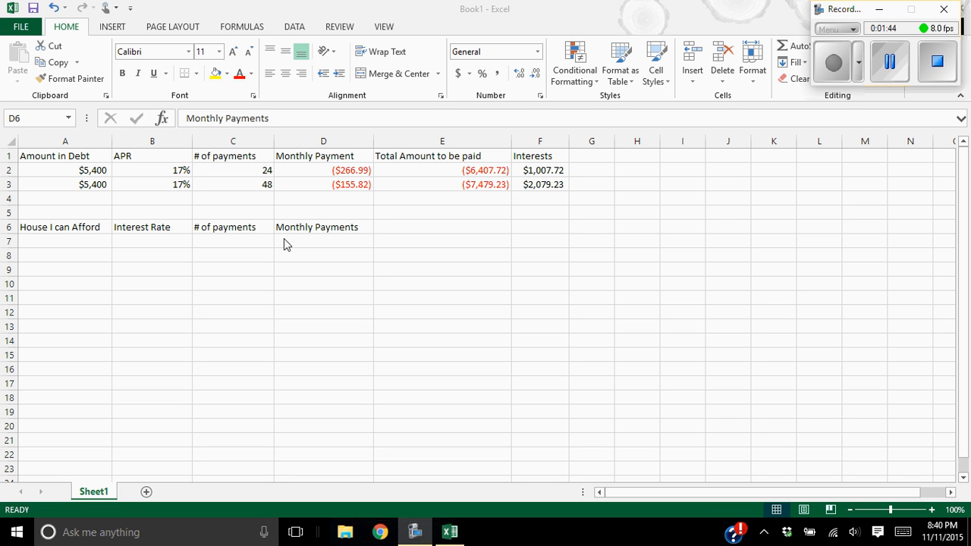
Enter an interest rate of 5% in B7 and 30*12 as the number of payments in C7.
left_click(174, 243)
left_click(177, 243)
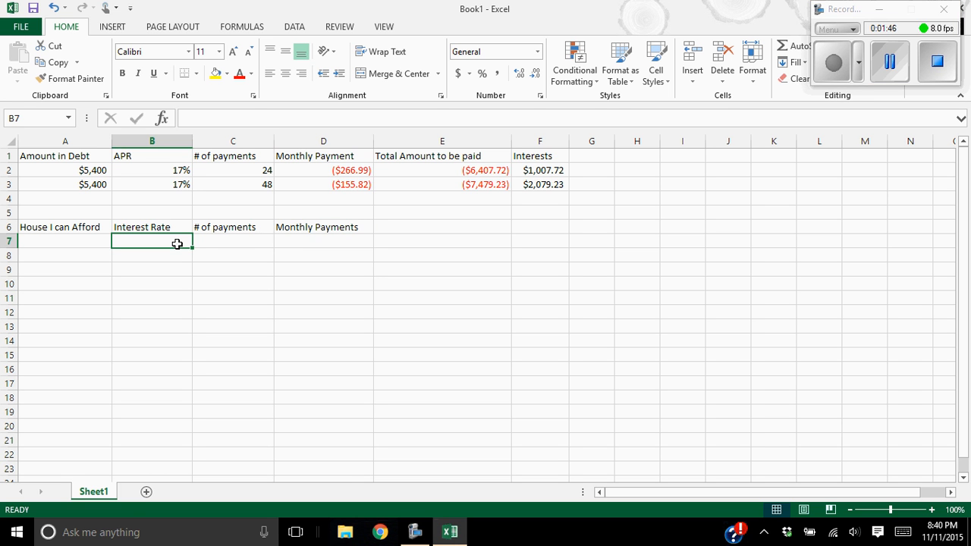
type("5%")
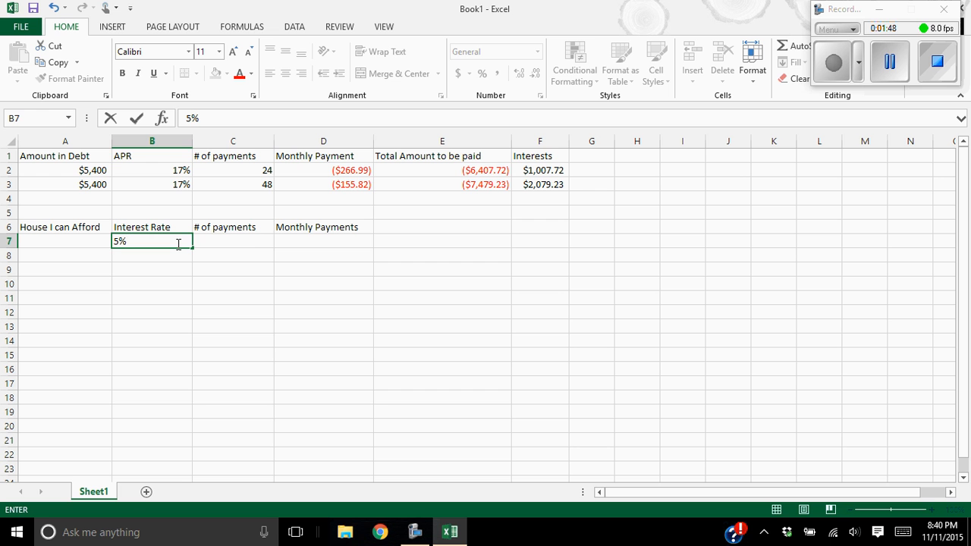
left_click(252, 243)
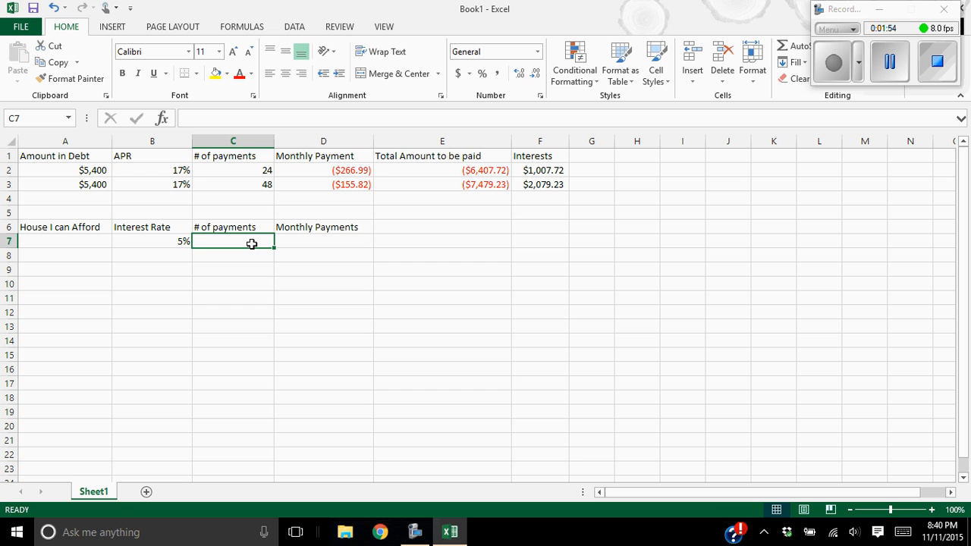
type("30")
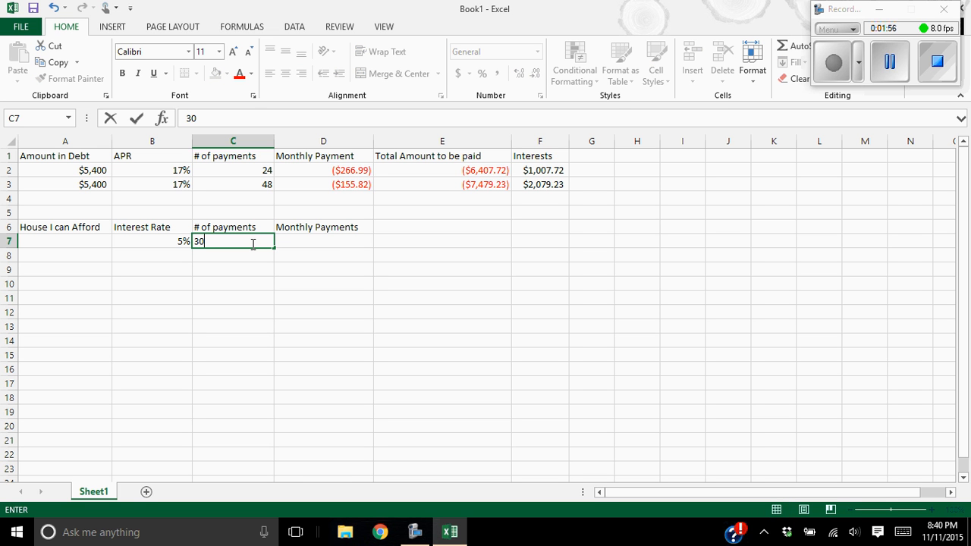
type("*12")
key("Return")
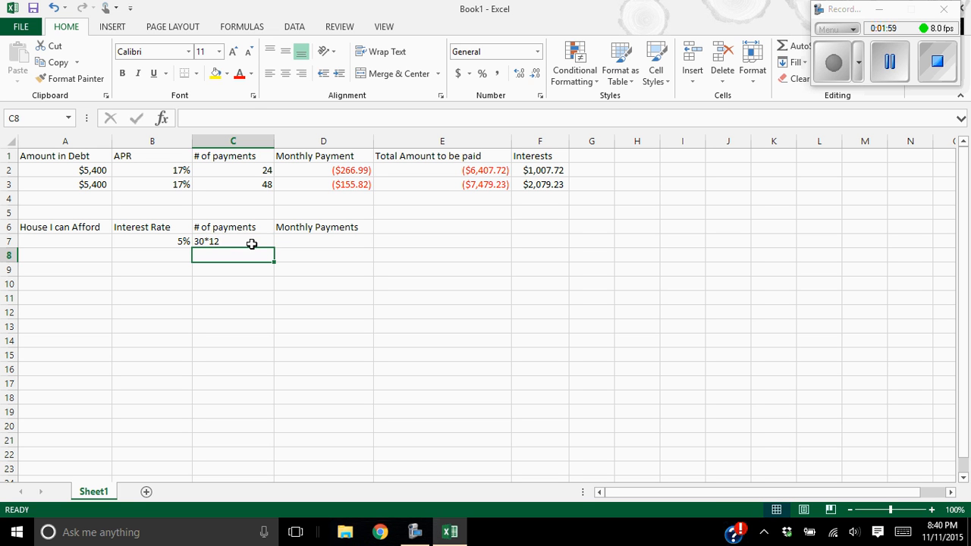
Turn the number of payments entry in C7 into the formula =30*12.
left_click(196, 242)
double_click(196, 241)
type("=")
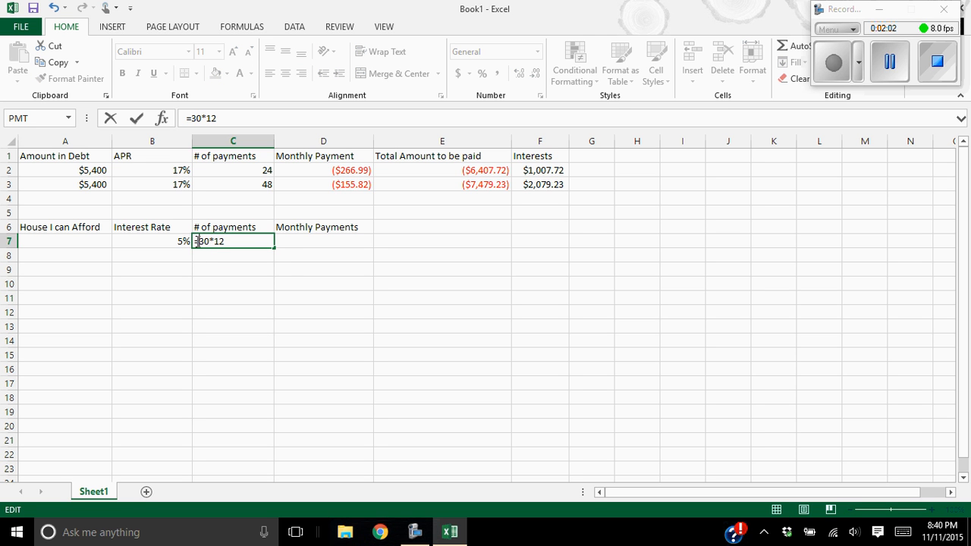
left_click(305, 245)
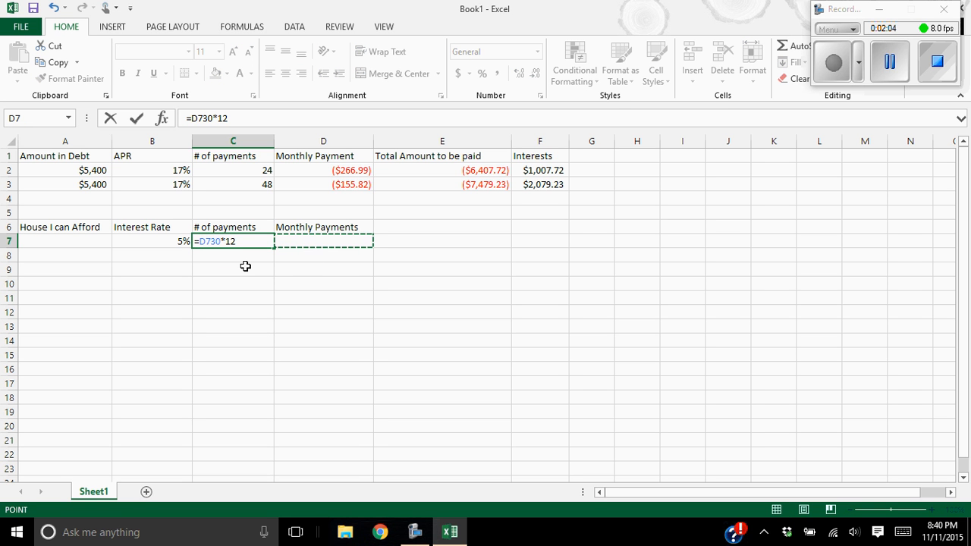
key("BackSpace")
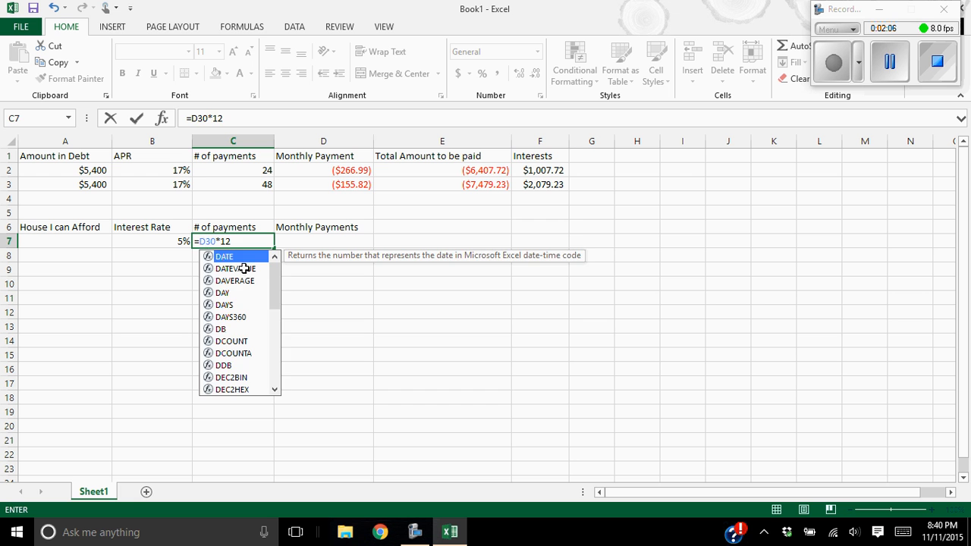
key("BackSpace")
left_click(230, 258)
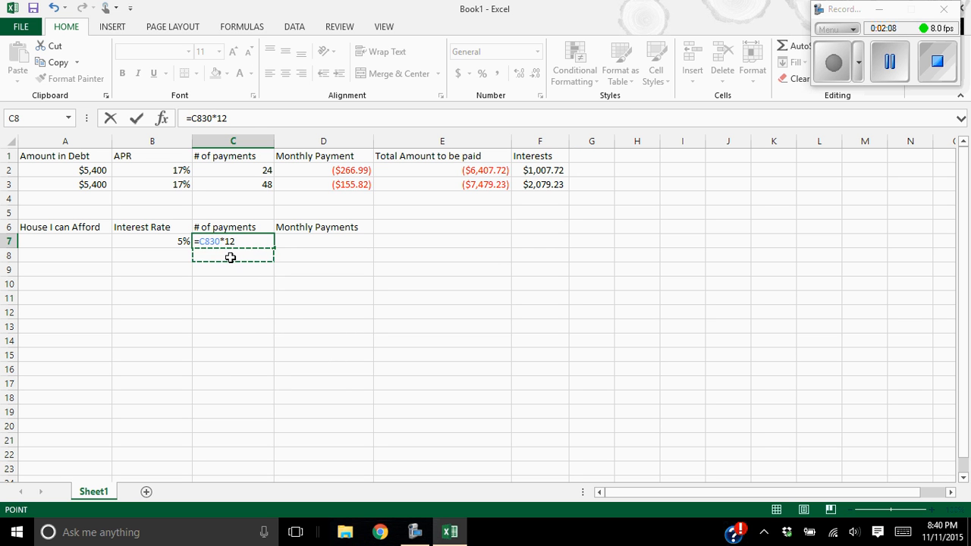
key("BackSpace")
key("BackSpace")
left_click(243, 122)
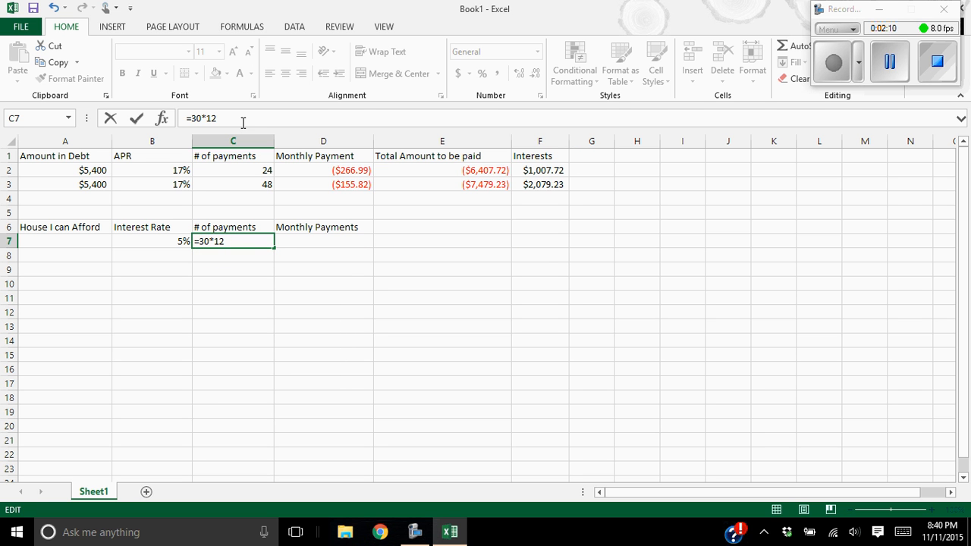
key("Return")
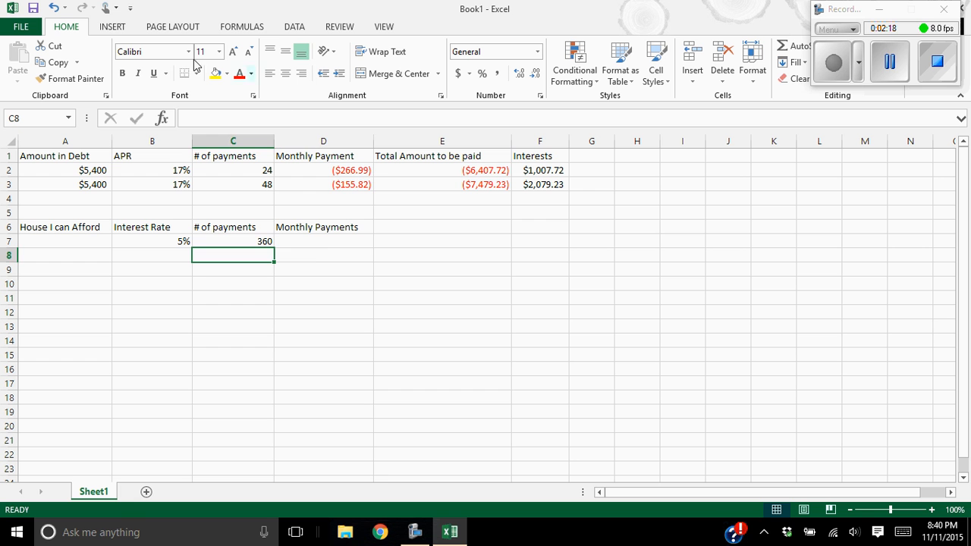
Enter a monthly payment of $700 in D7.
left_click(340, 239)
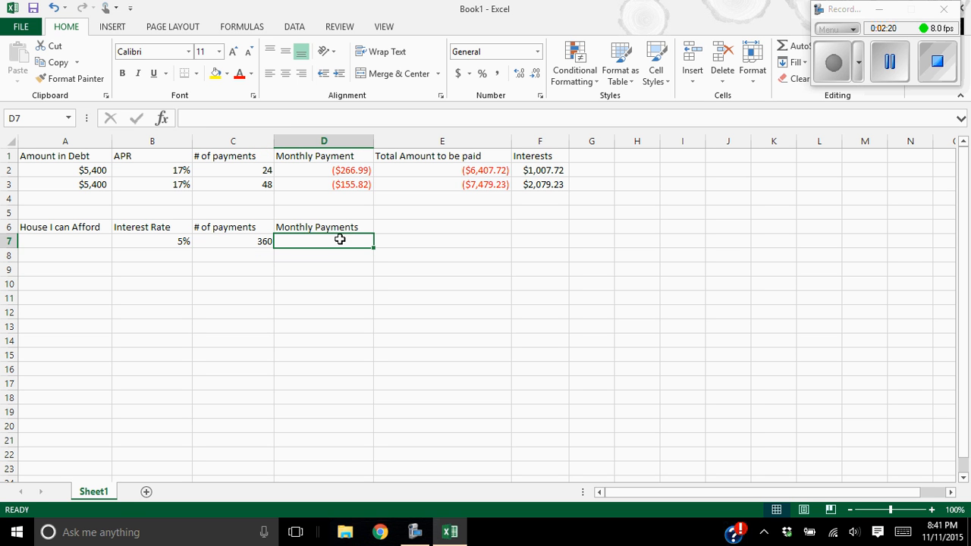
type("$700")
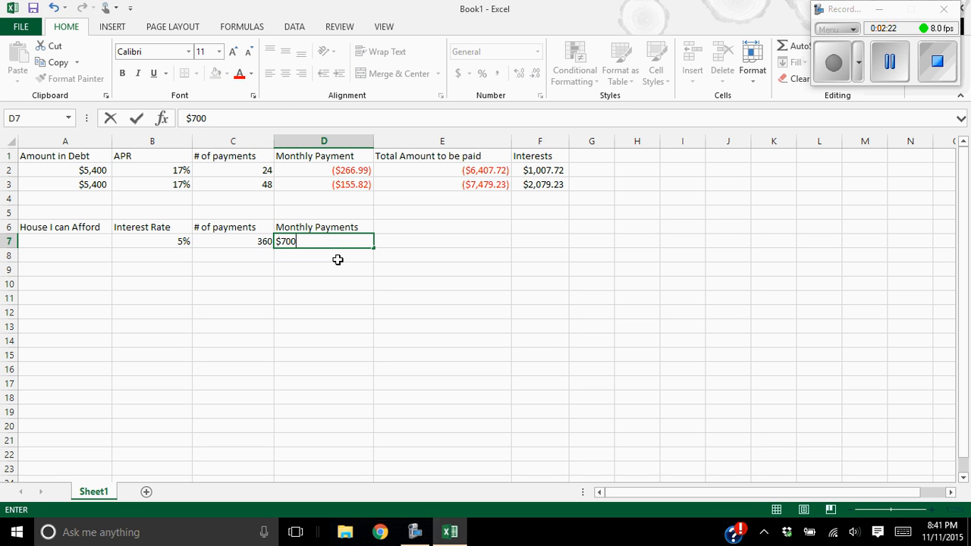
key("Return")
Search the functions for "monthly payment" and insert the PV function in A7 under House I can Afford.
left_click(79, 241)
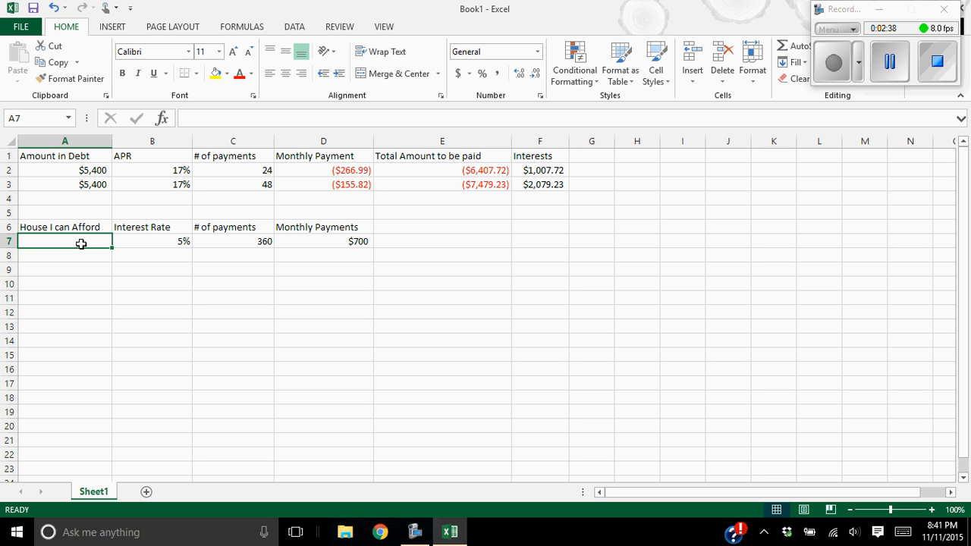
left_click(161, 118)
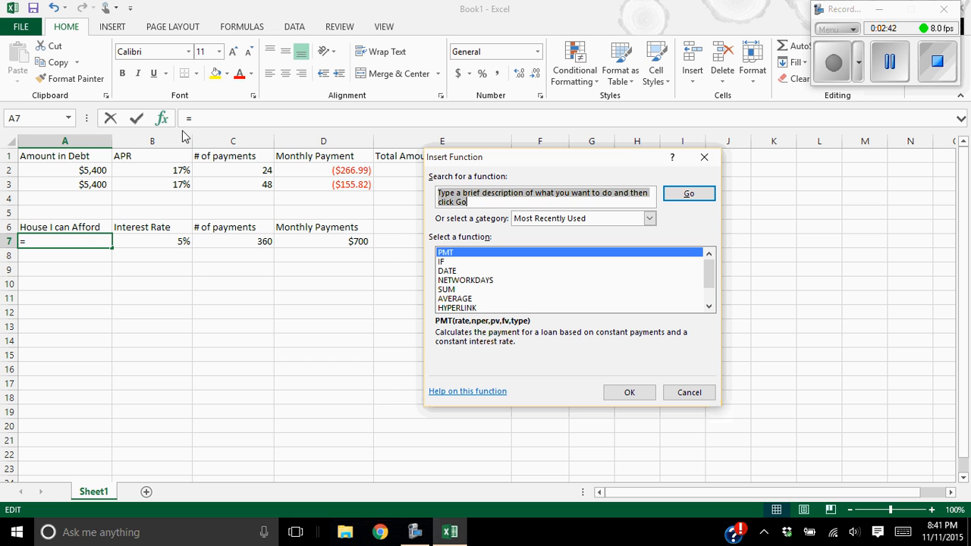
type("monthly ")
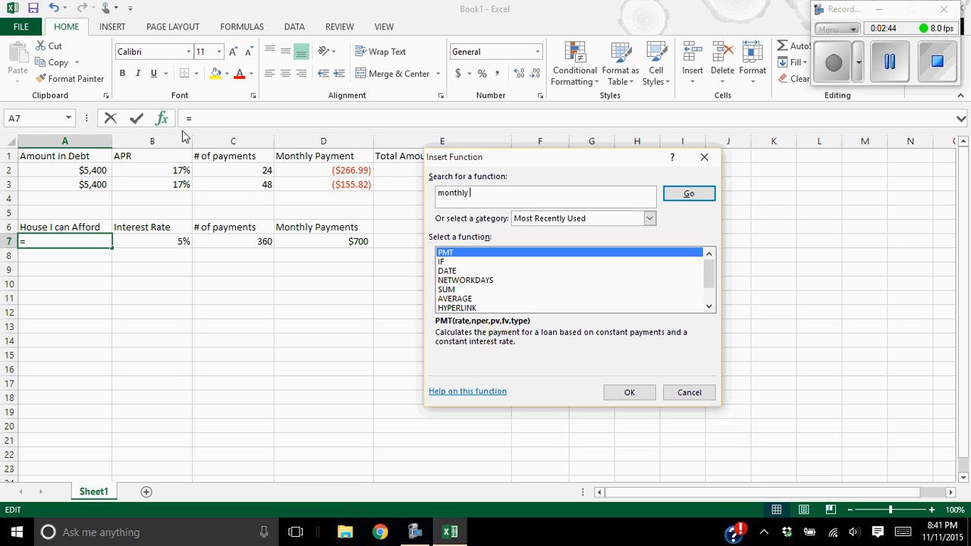
type("payment")
key("Return")
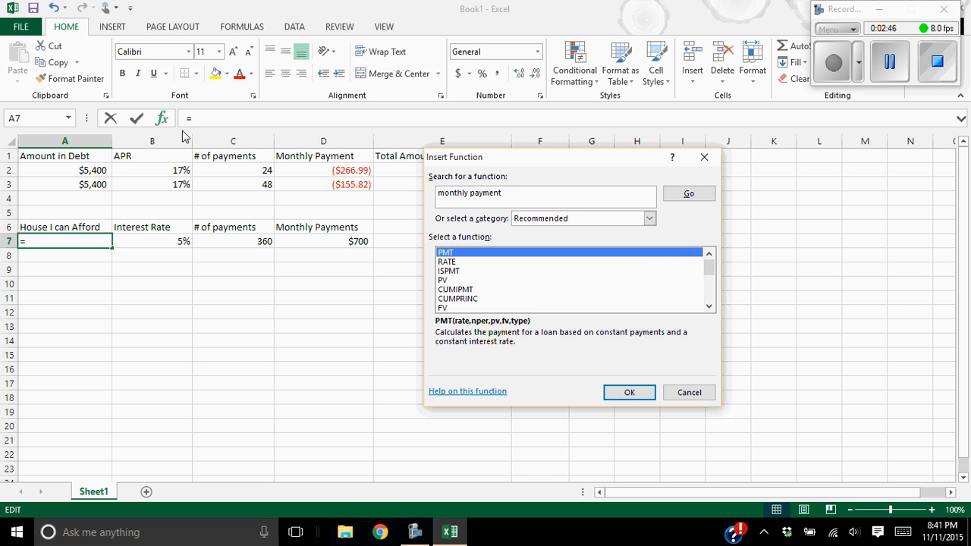
left_click(445, 282)
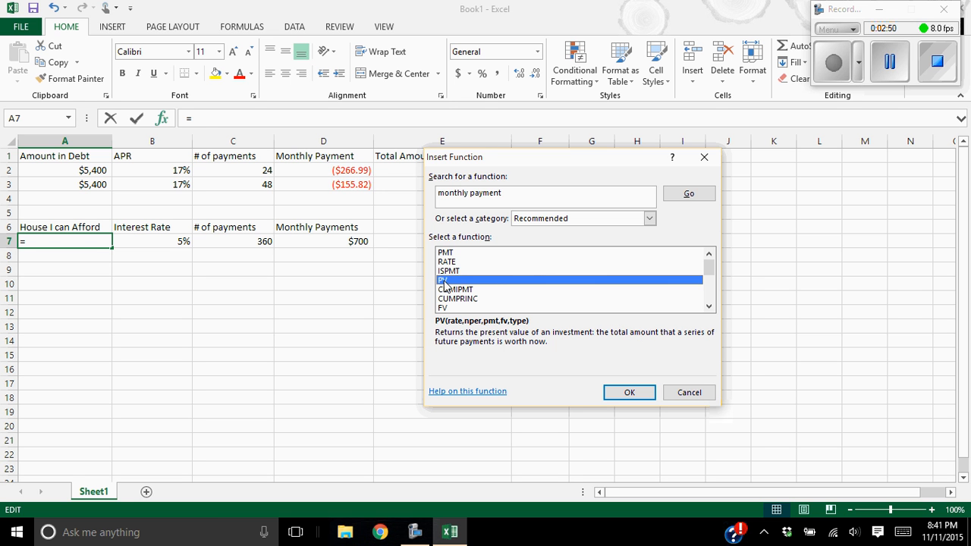
left_click(628, 395)
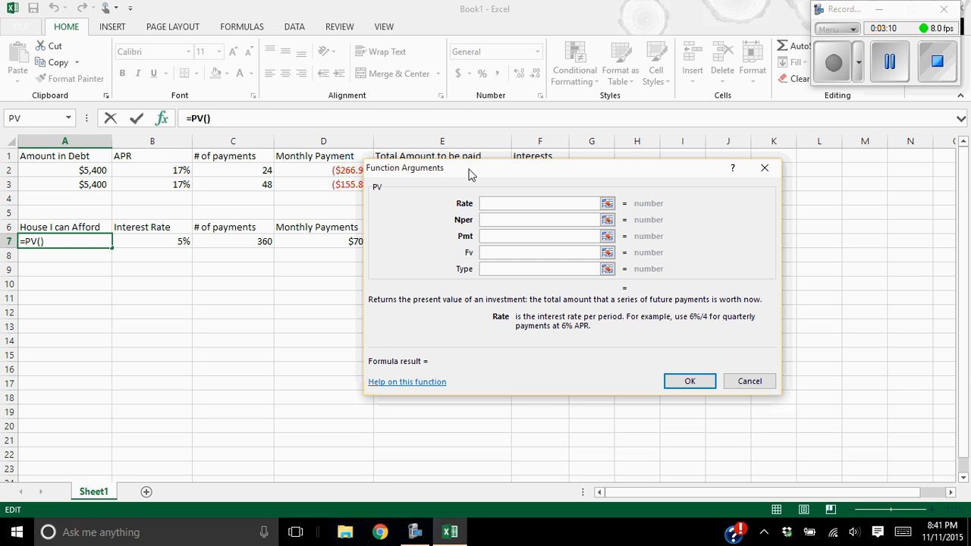
Set the PV function's Rate argument to B7/12, without a leading equals sign.
left_click(884, 72)
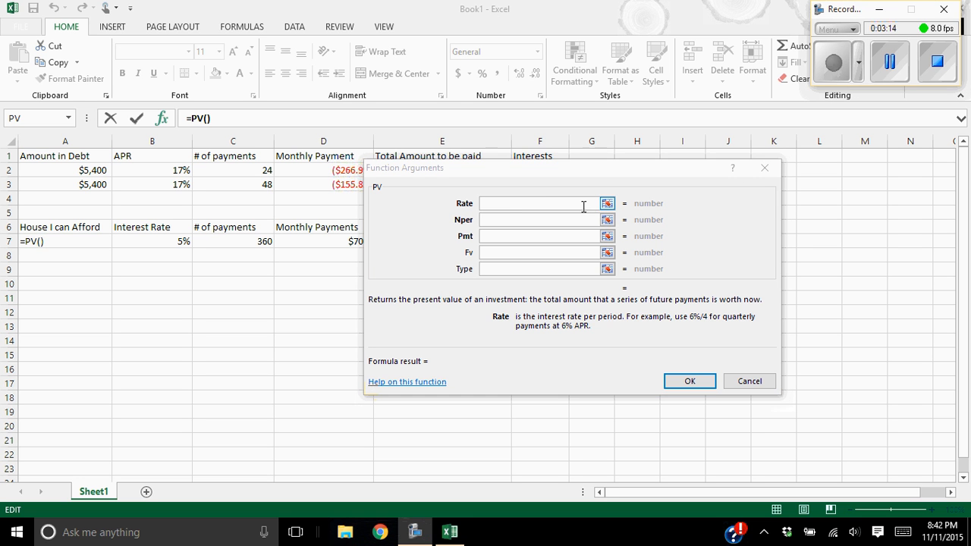
left_click(583, 207)
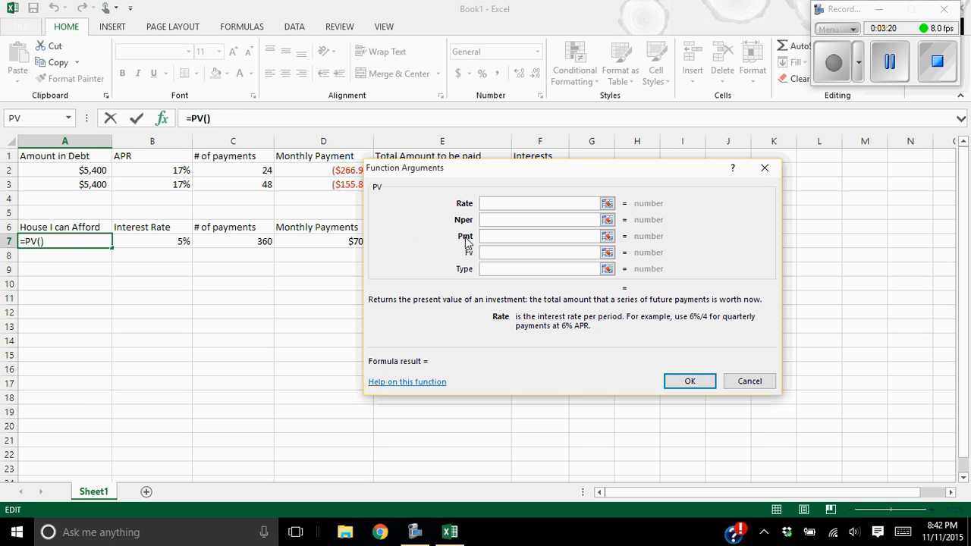
type("=")
left_click(170, 241)
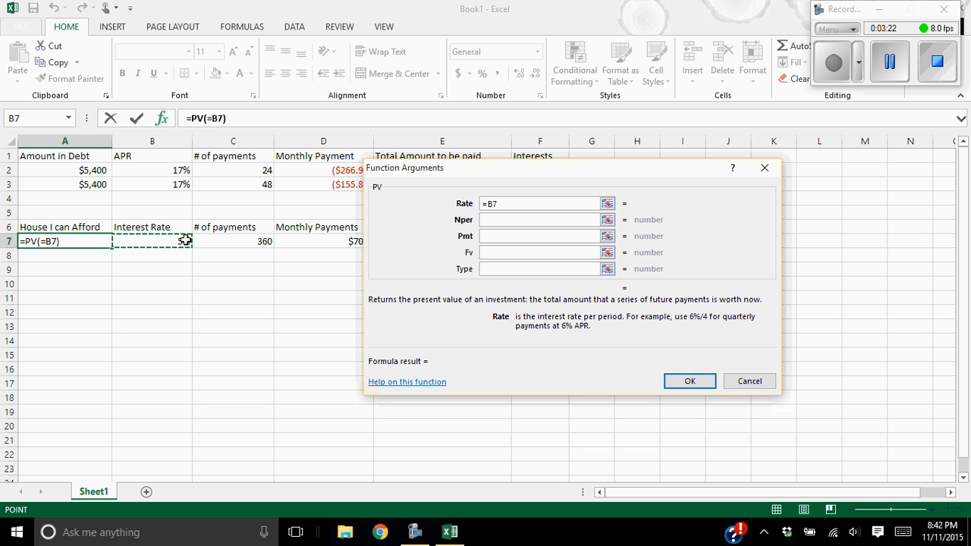
type("/12")
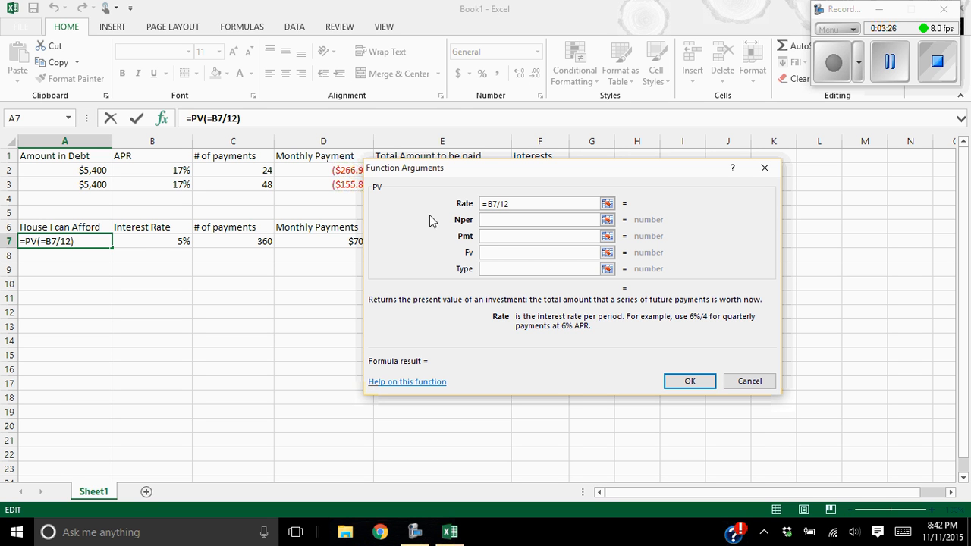
left_click(488, 219)
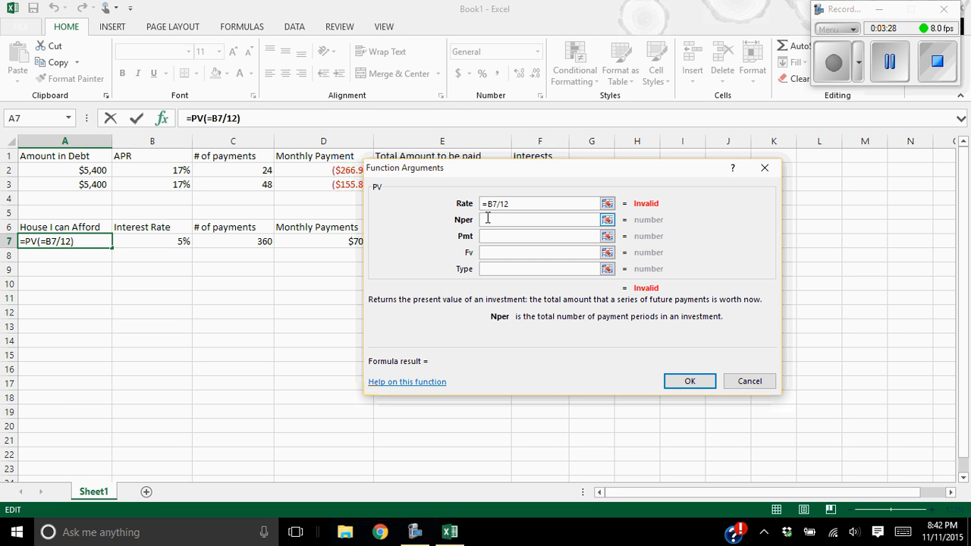
left_click(485, 204)
key("BackSpace")
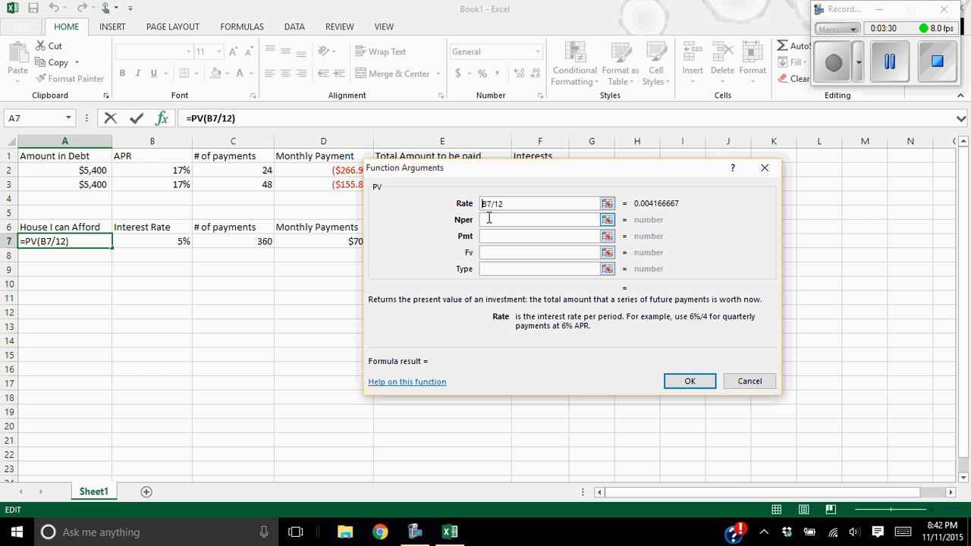
Complete the PV function with C7 as Nper and D7 as Pmt, and apply it to A7.
left_click(490, 219)
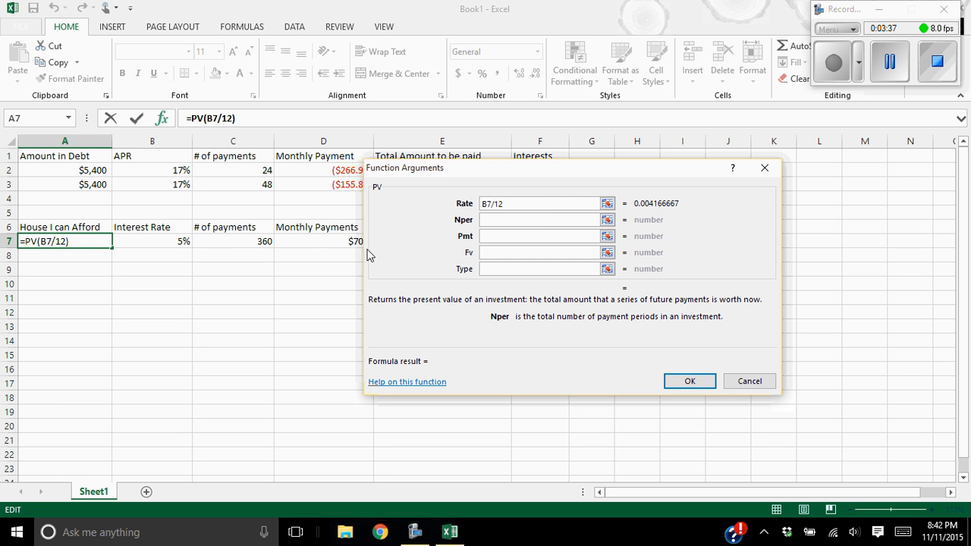
left_click(234, 244)
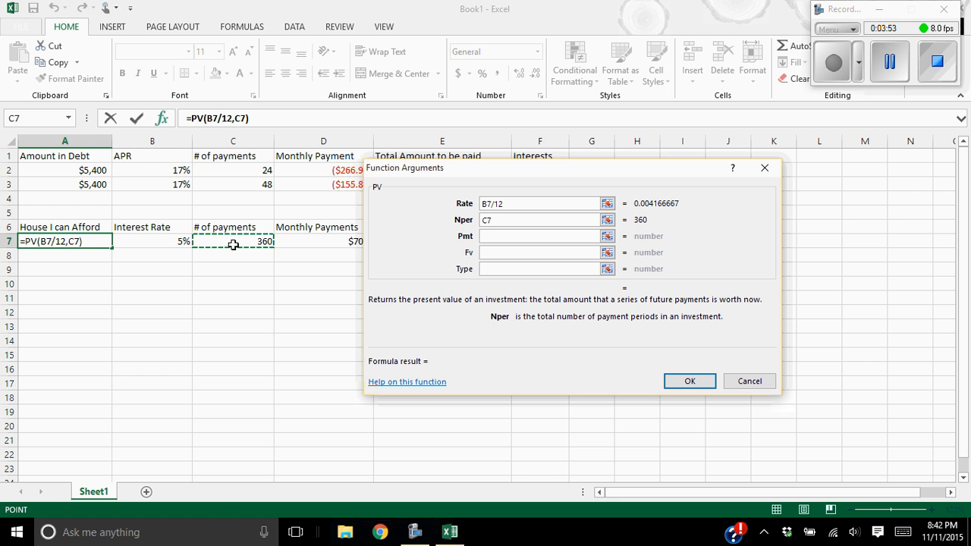
left_click(497, 237)
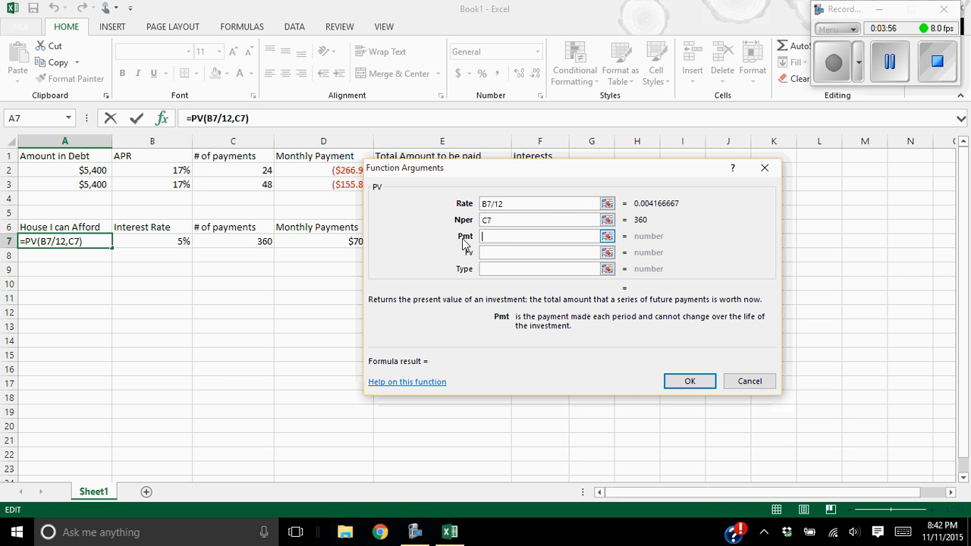
left_click(321, 241)
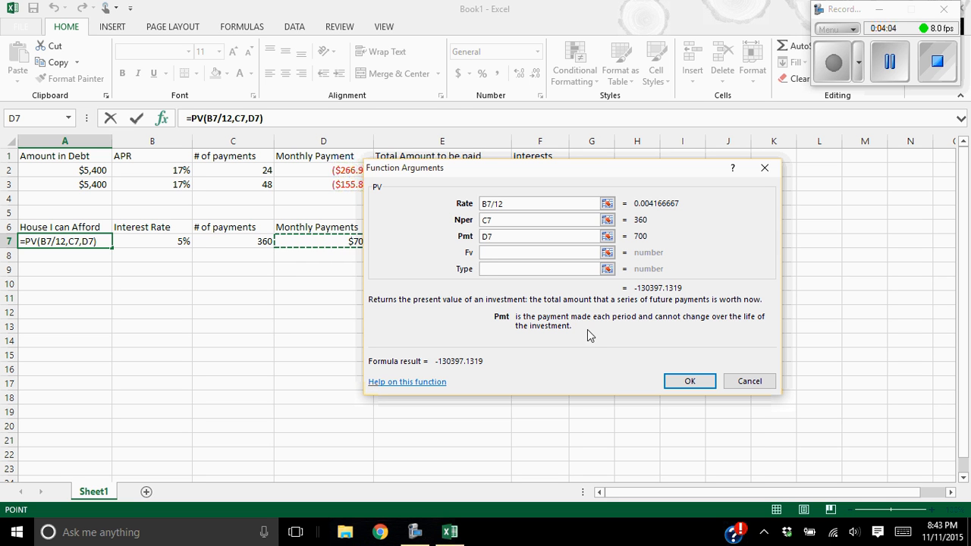
left_click(690, 382)
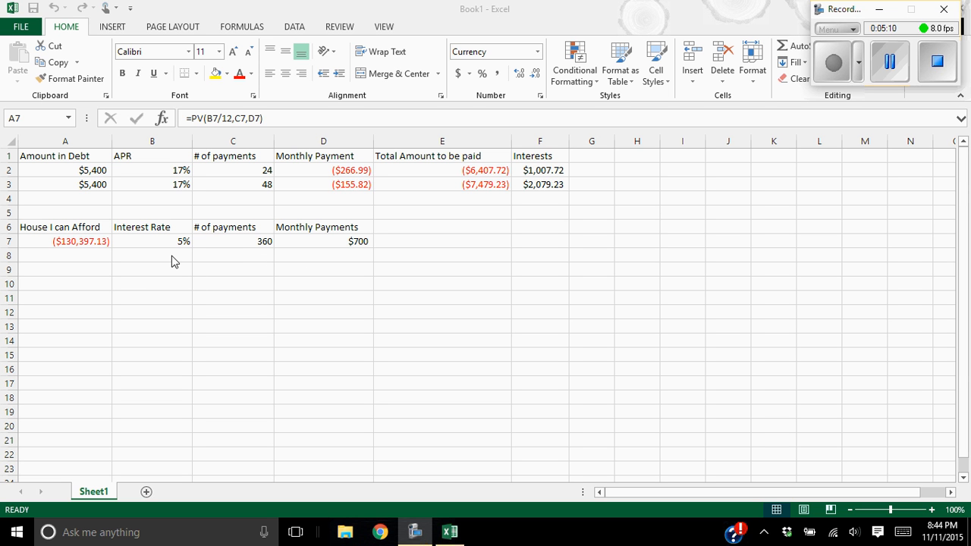
Set up a second scenario in row 8: the payment count copied from C7 to C8, a 3.5% rate in B8 and $900 in D8.
left_click(246, 243)
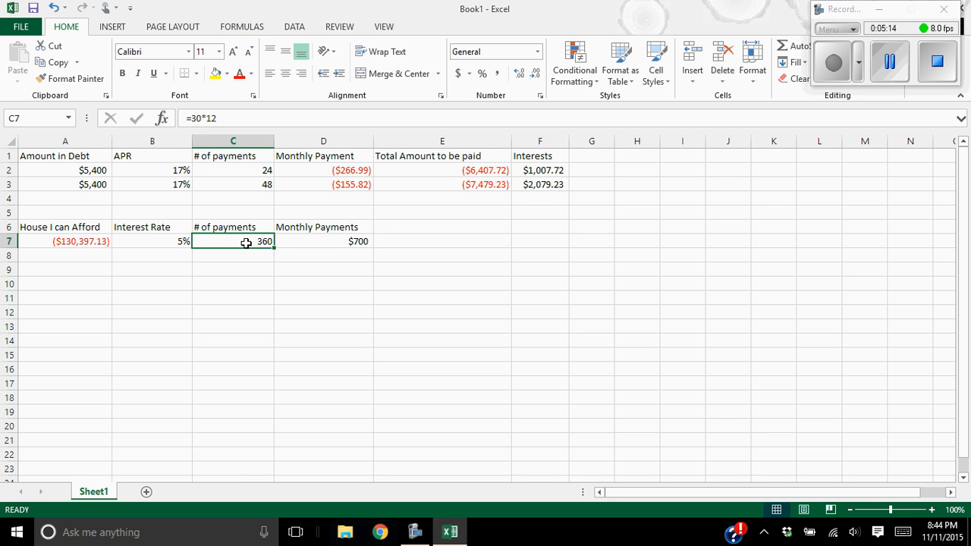
left_click_drag(273, 249, 271, 265)
left_click(145, 258)
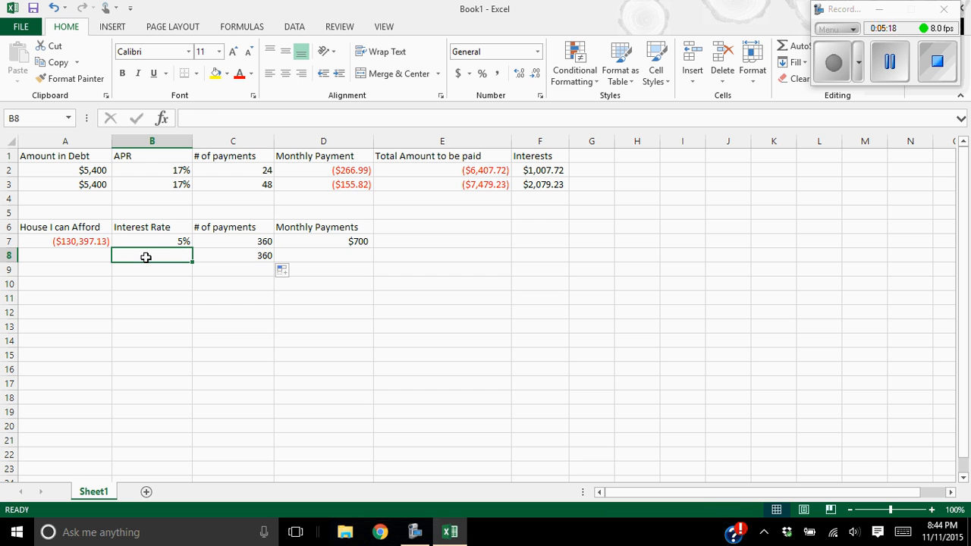
type("3.5%")
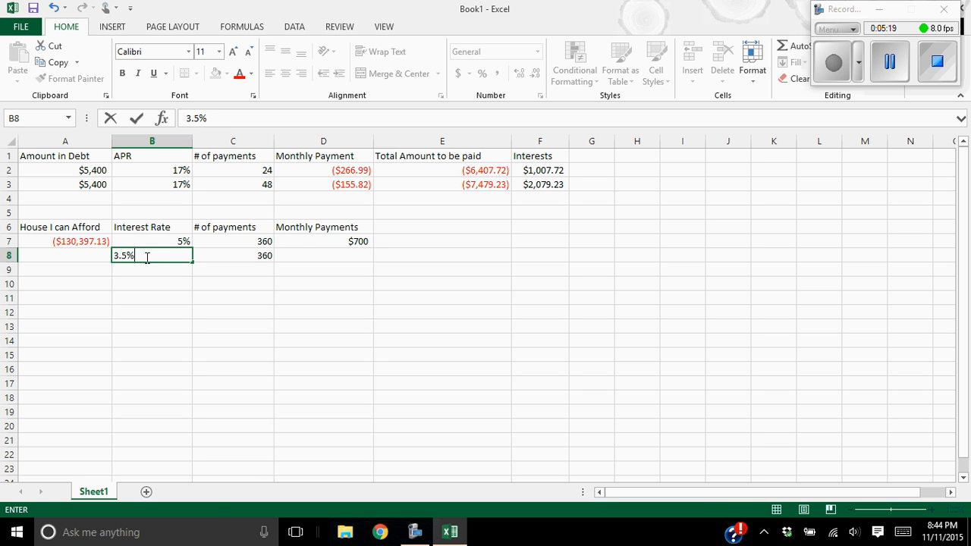
left_click(354, 254)
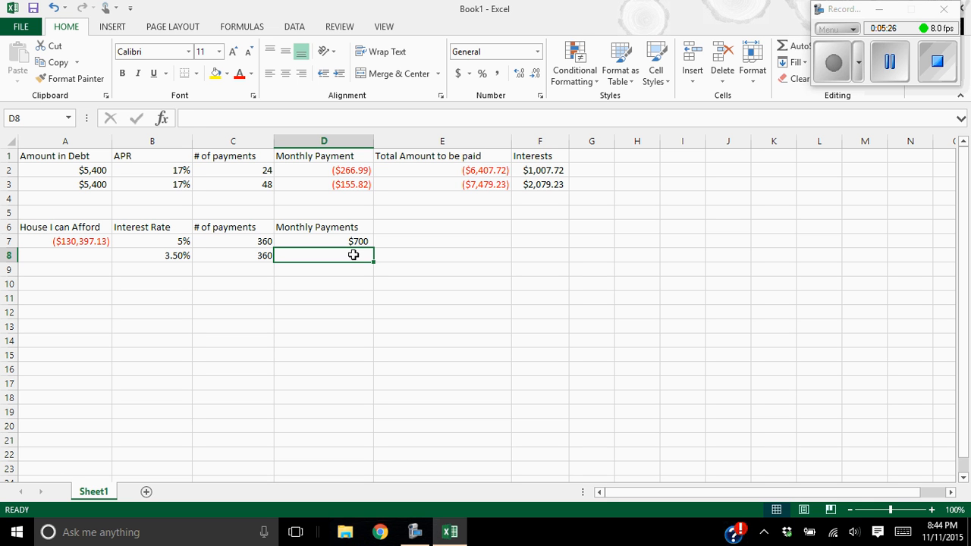
type("$900")
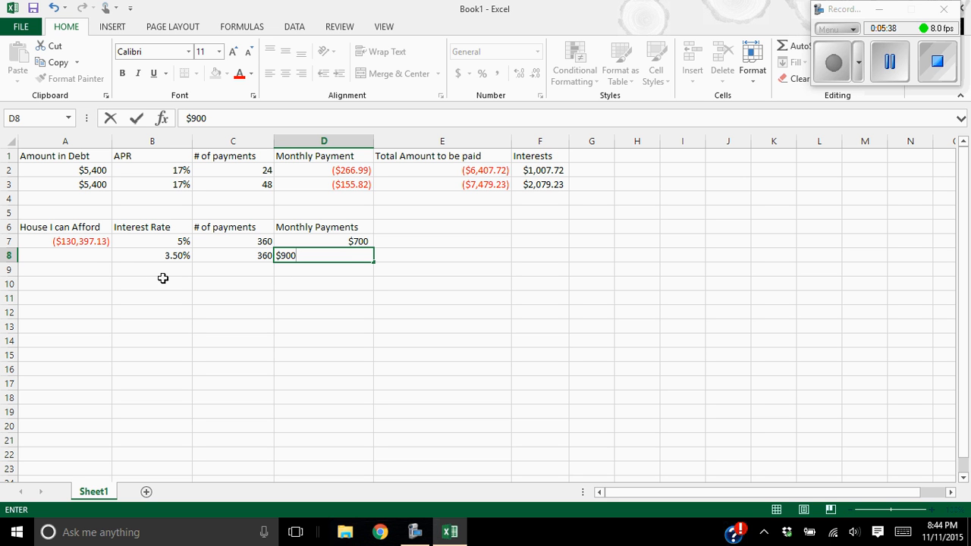
Copy the PV formula from A7 down to A8 to calculate the affordable house for the second scenario.
left_click(92, 256)
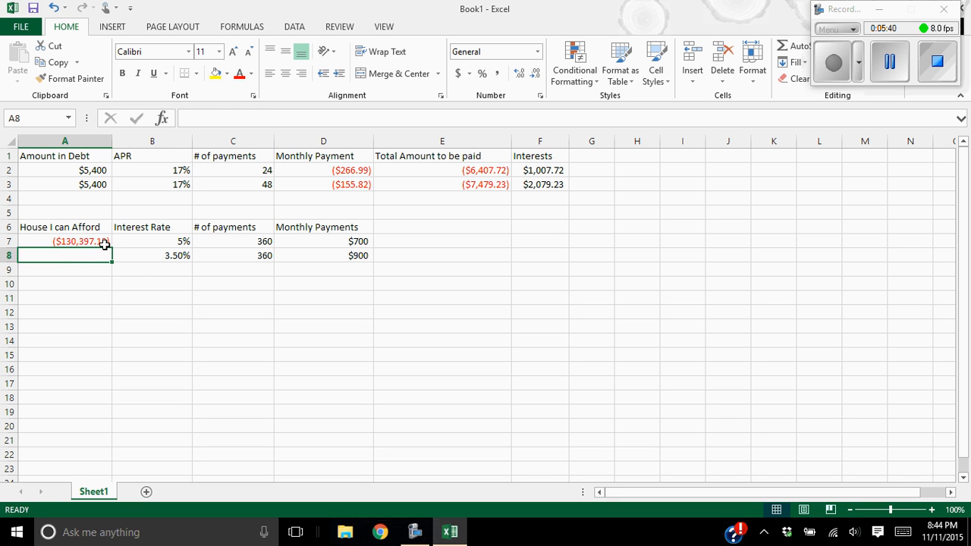
left_click(105, 243)
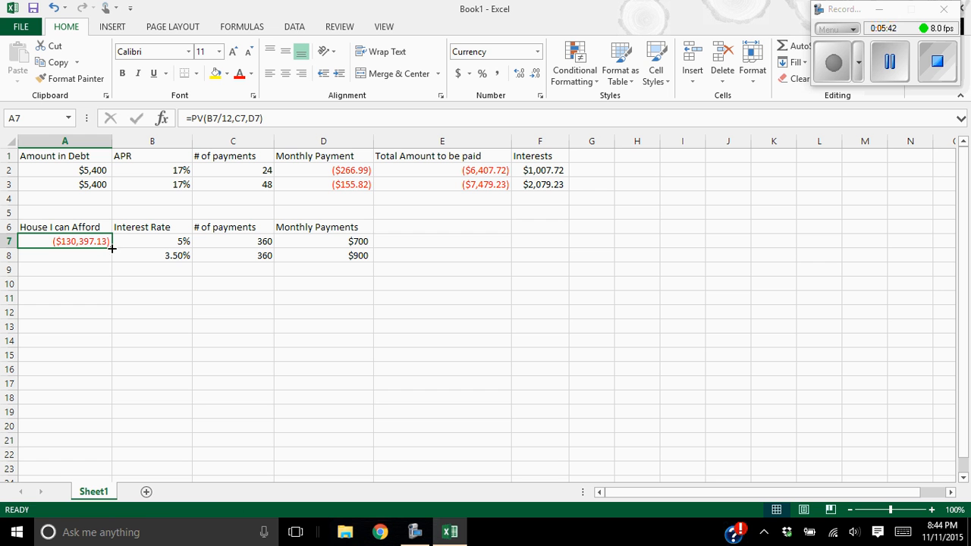
left_click_drag(111, 249, 110, 266)
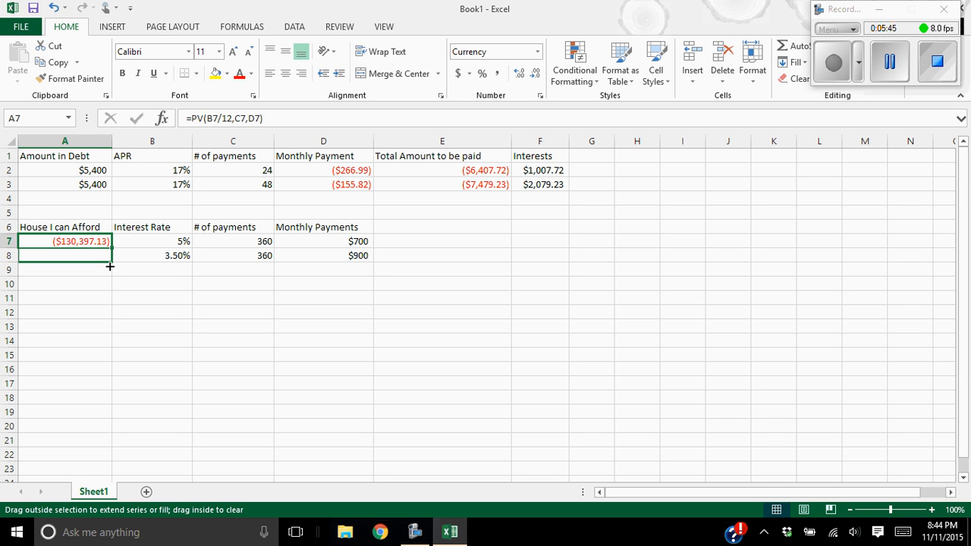
left_click_drag(110, 267, 111, 267)
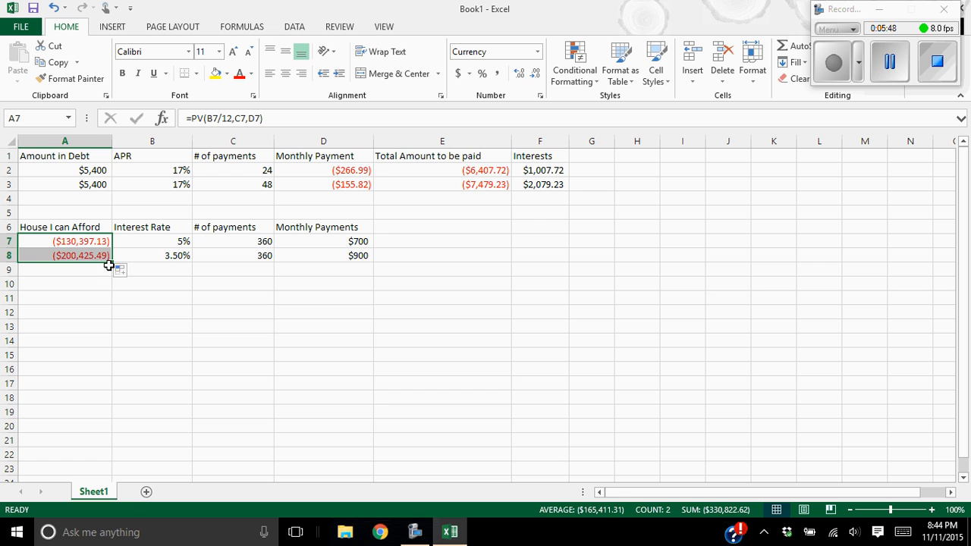
left_click(153, 272)
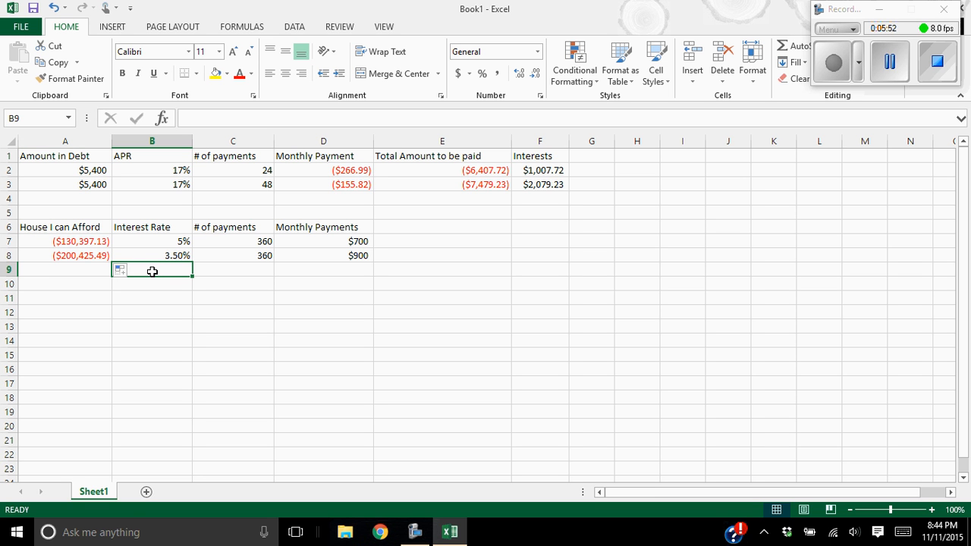
left_click(44, 256)
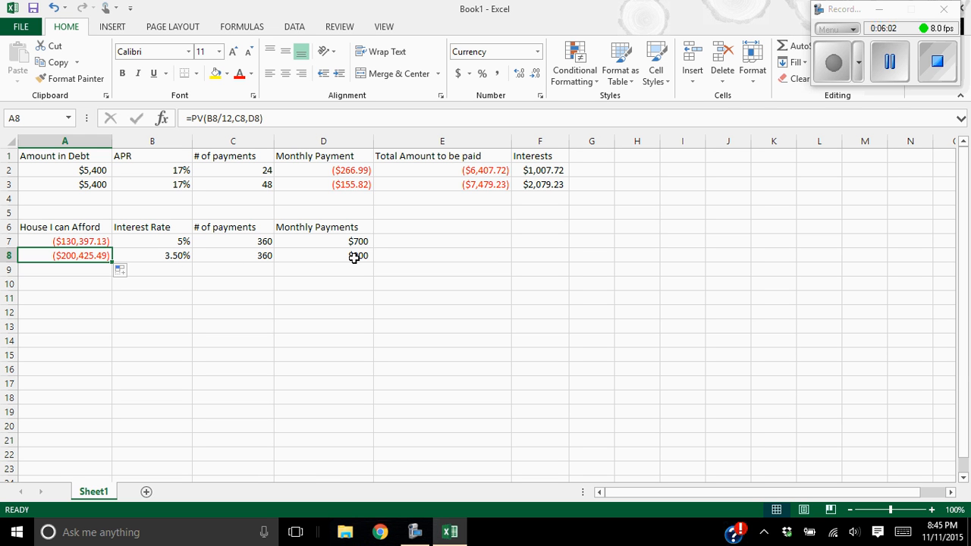
left_click(62, 269)
left_click(49, 256)
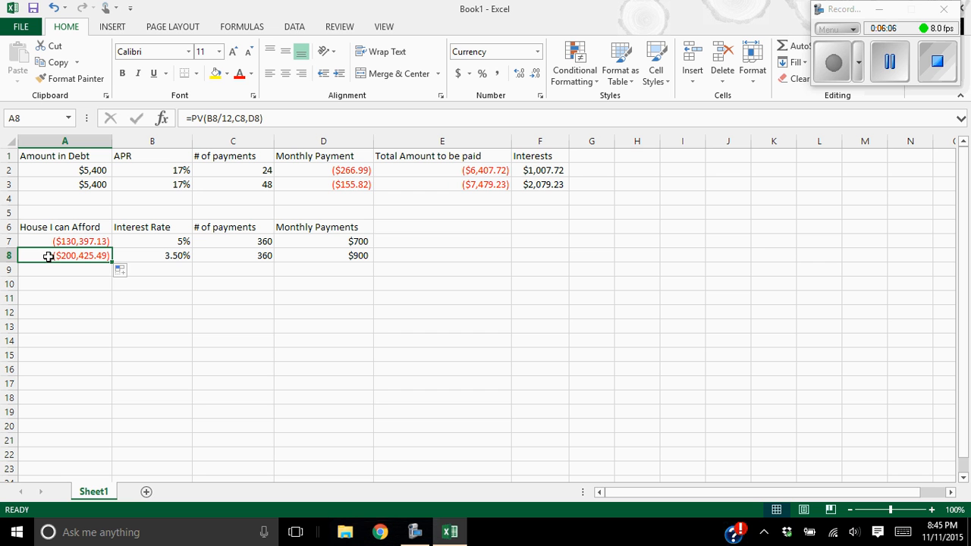